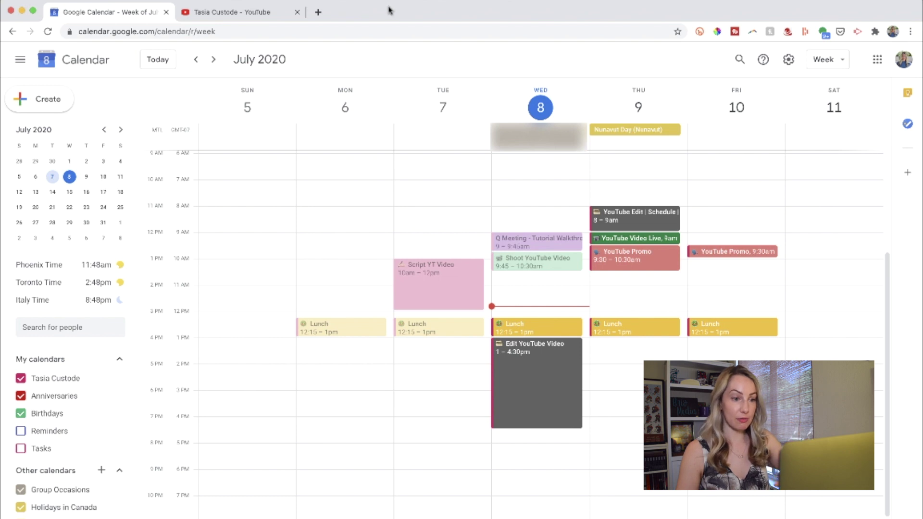
Step: Switch from Google Calendar to Google Drive through the Google apps launcher
click(243, 14)
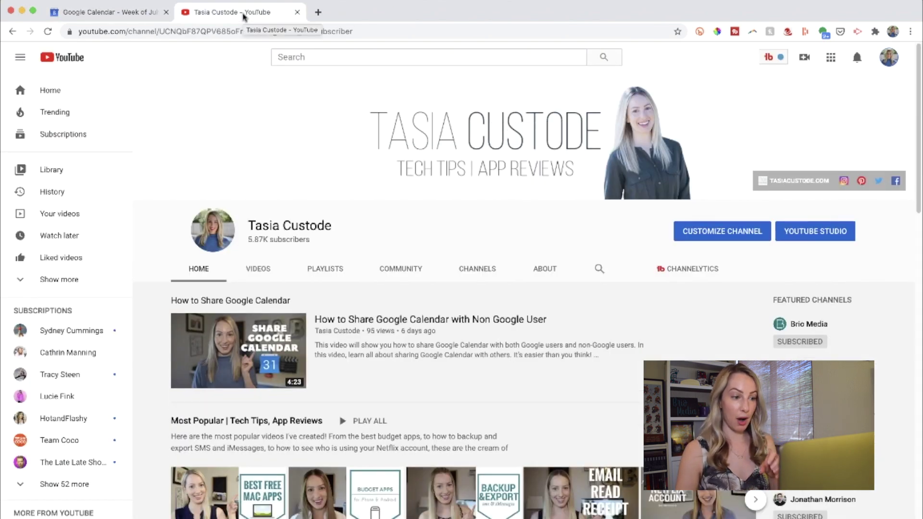
click(142, 15)
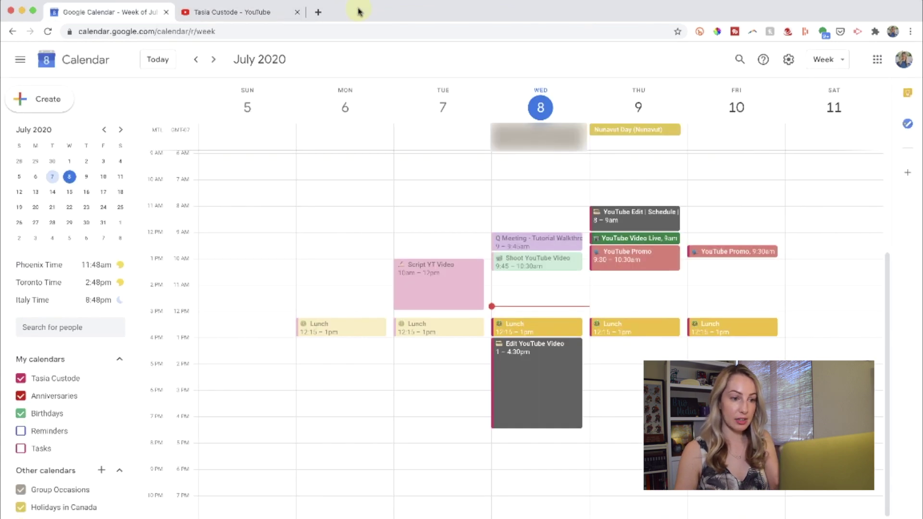
click(876, 63)
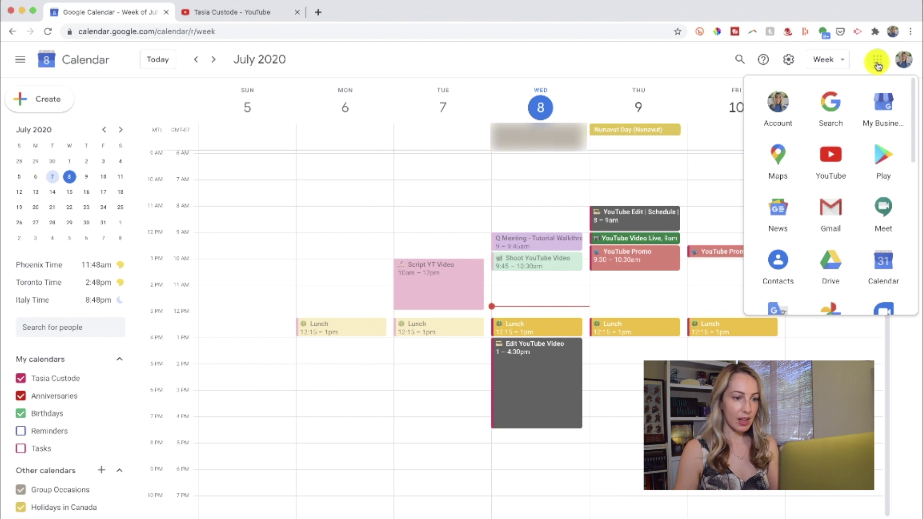
click(829, 269)
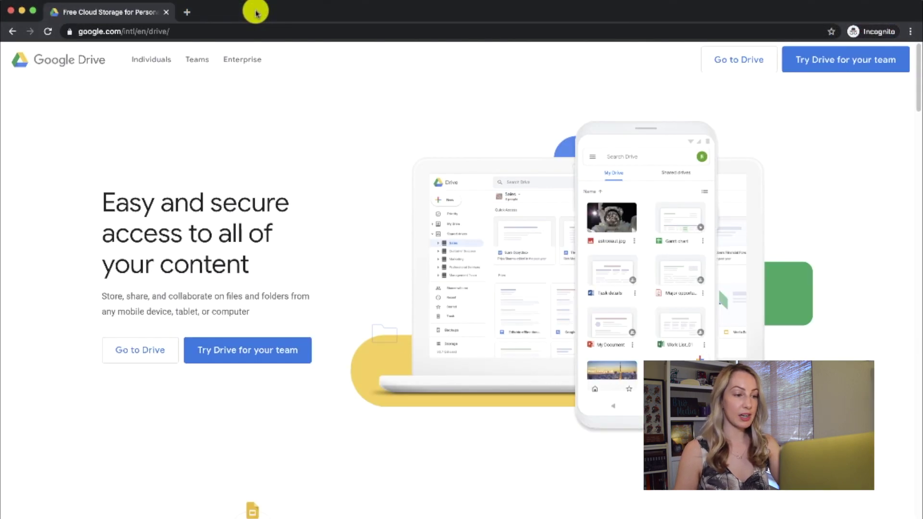
Step: Look over the Google Drive landing page and go to Drive
drag(918, 55, 918, 199)
drag(918, 240, 913, 42)
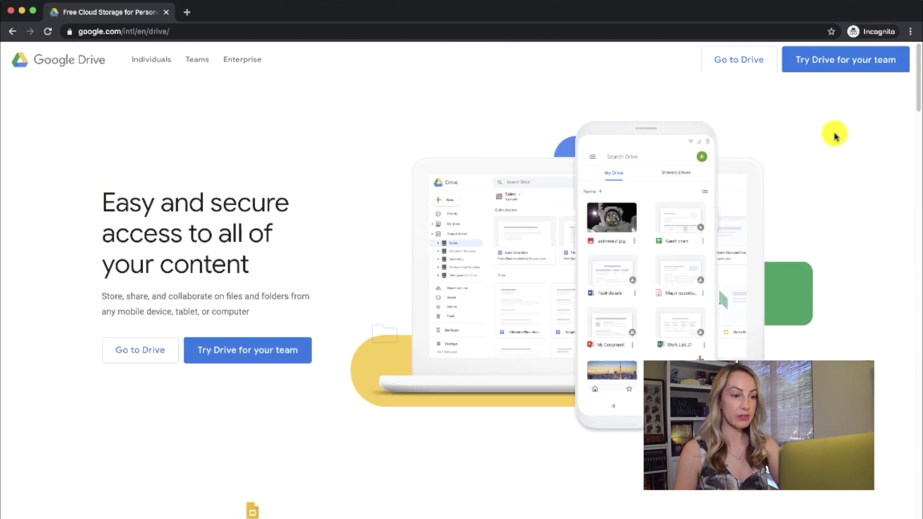
mouse_move(148, 59)
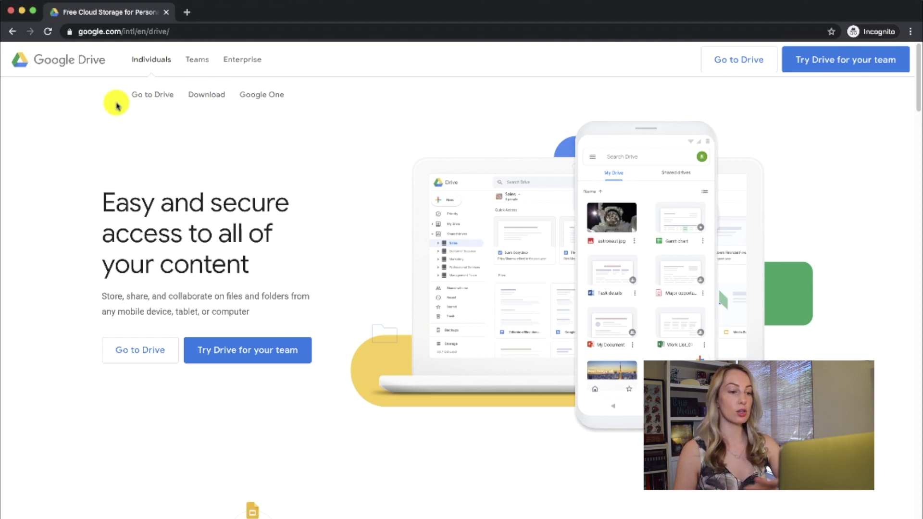
click(150, 356)
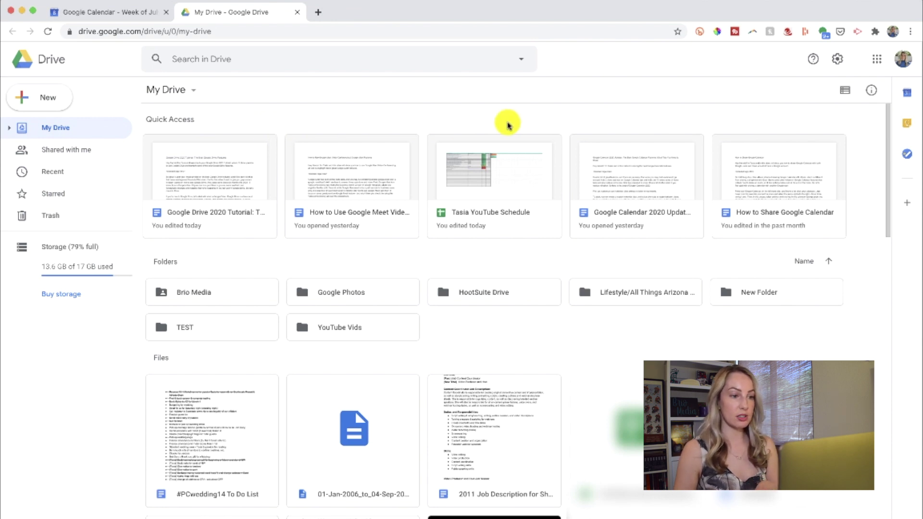
Step: View the My Drive contents in list layout and return to grid layout
click(845, 91)
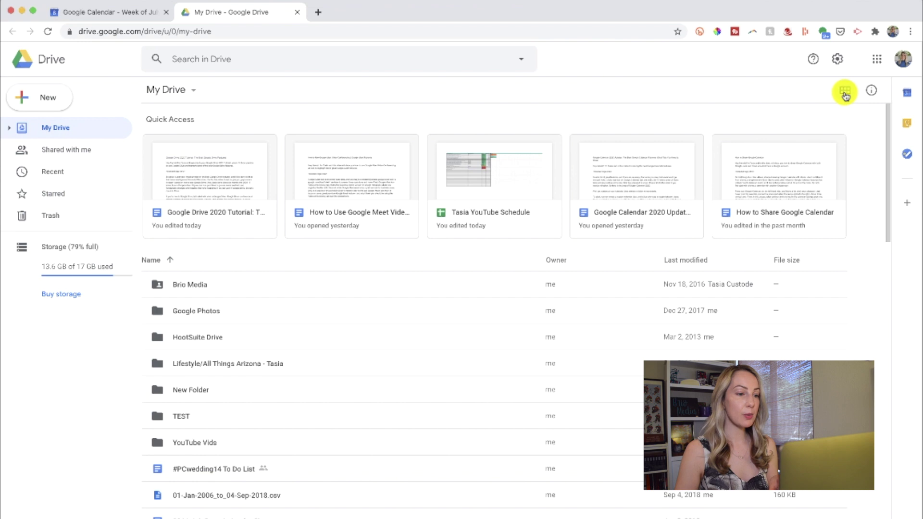
click(844, 94)
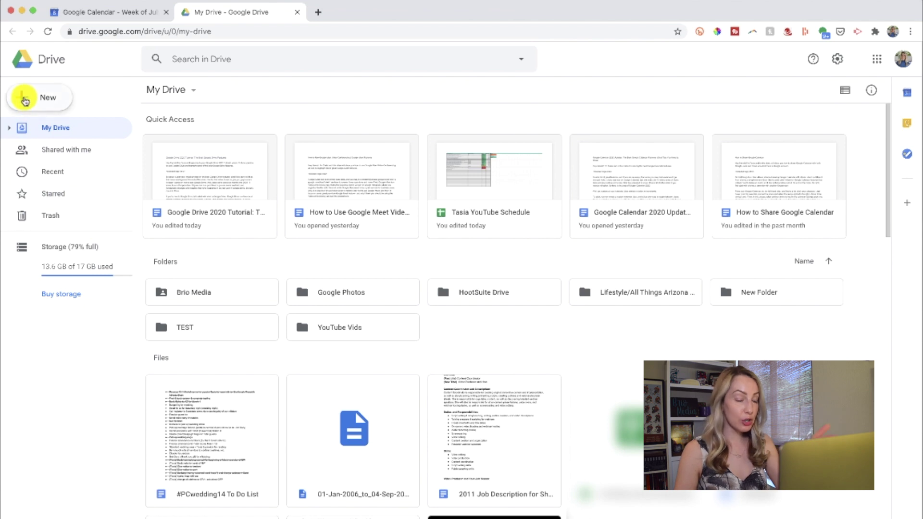
Step: Create a new folder named "Client Outreach" in My Drive
click(38, 101)
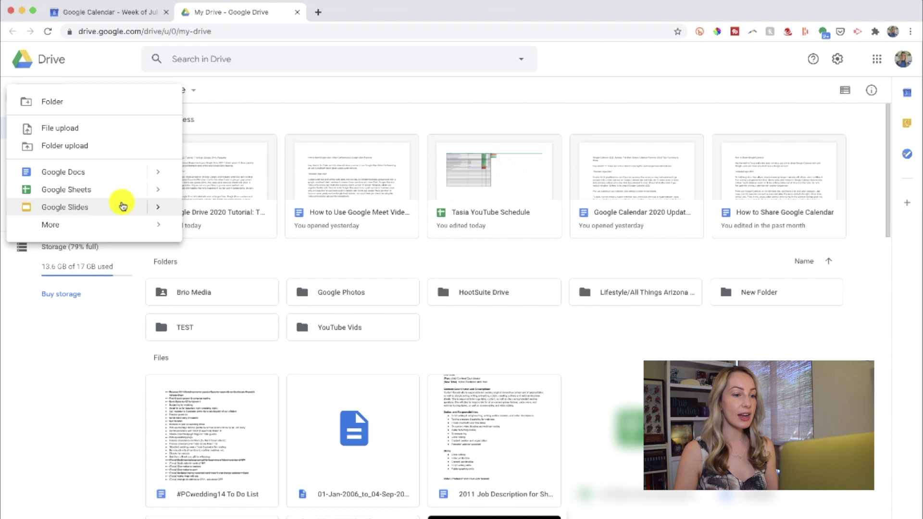
mouse_move(124, 224)
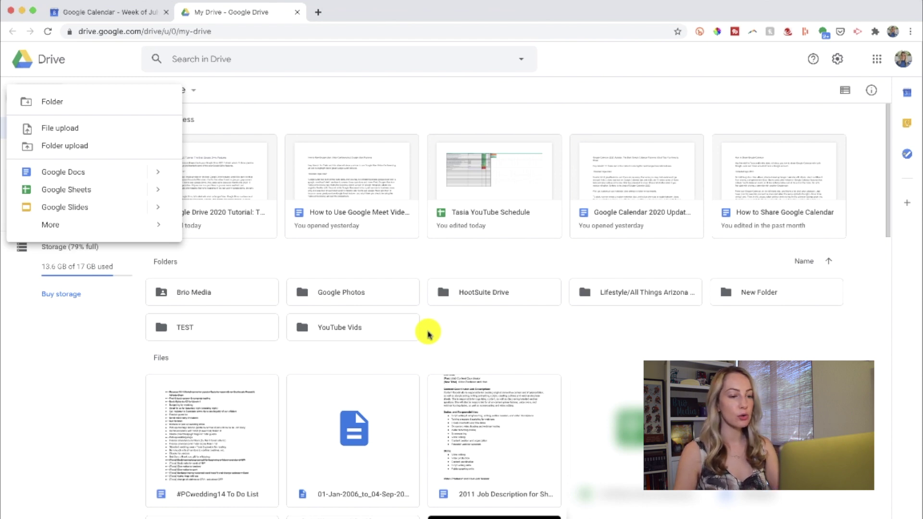
click(89, 103)
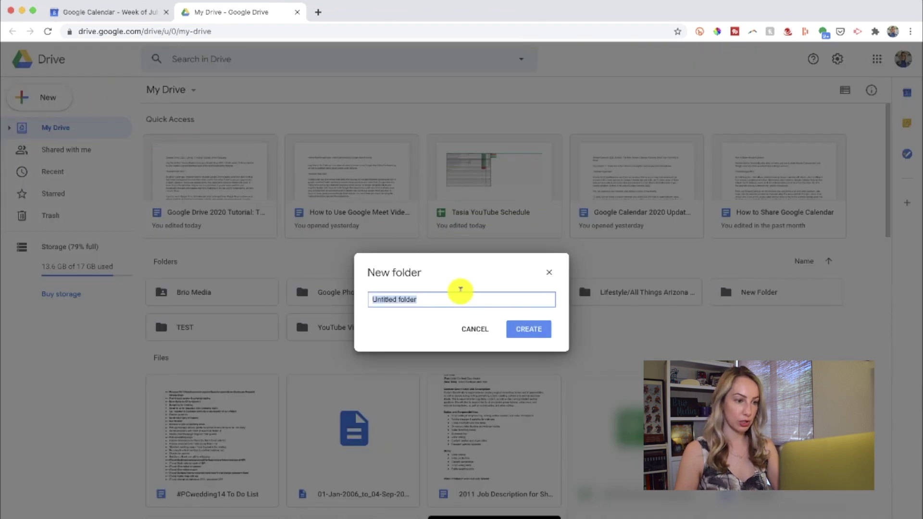
text(Client Outreach)
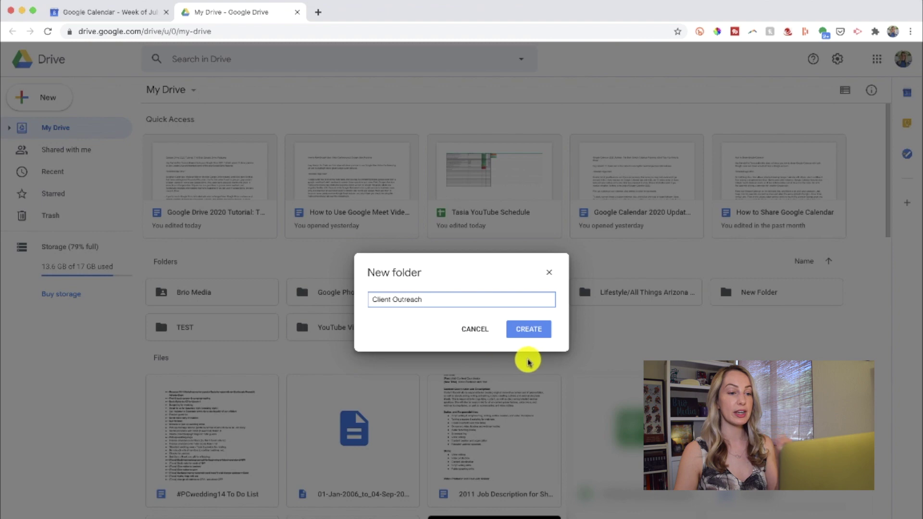
click(529, 336)
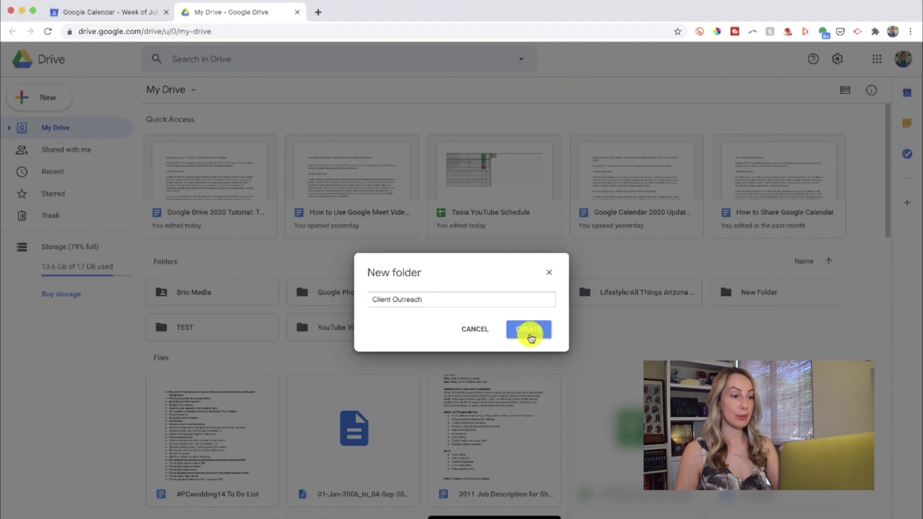
click(530, 330)
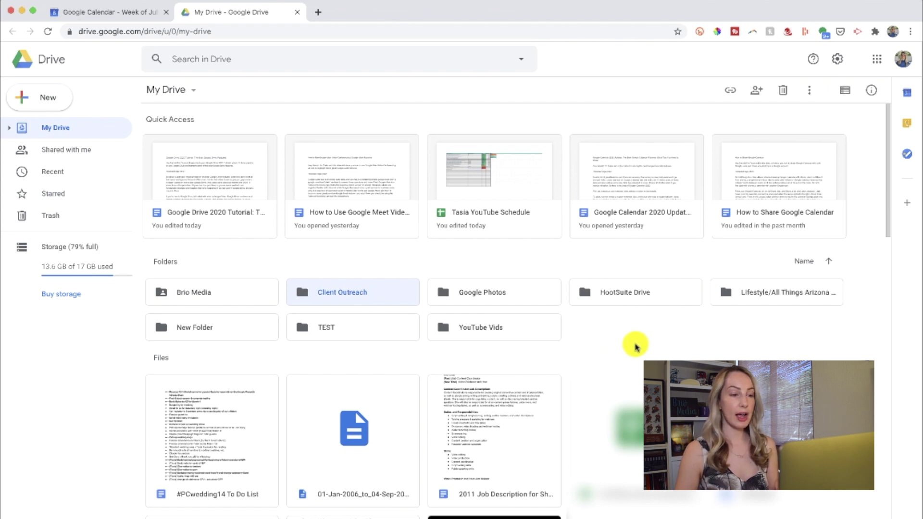
Step: Check the owner, last-modified and file-size columns in list layout and go back to the grid
click(842, 96)
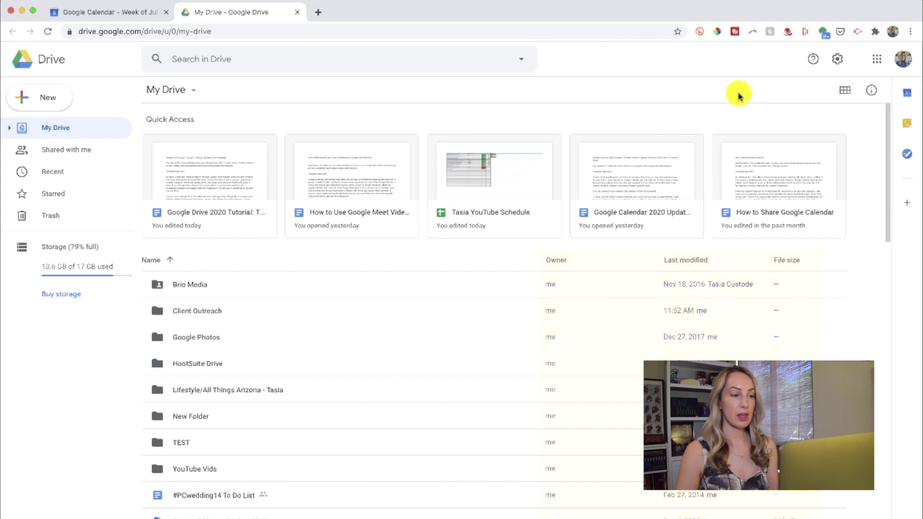
click(844, 90)
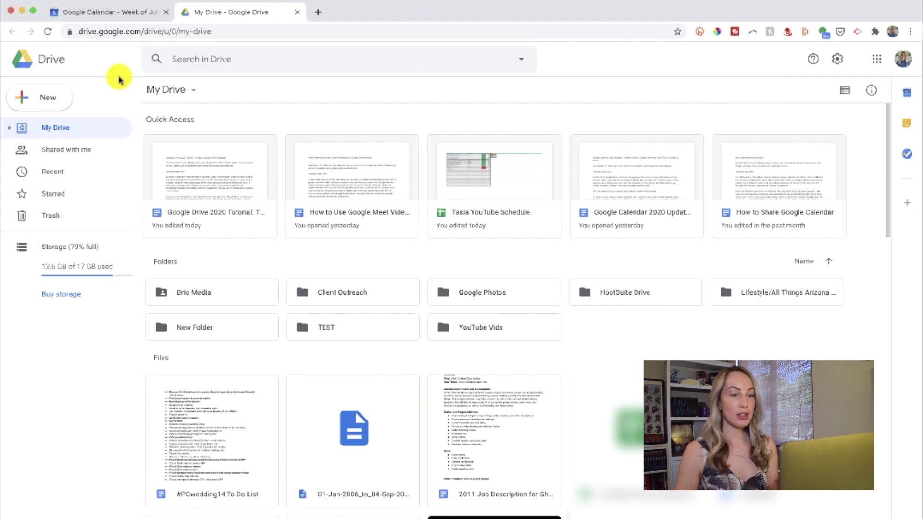
Step: Upload 2018_Year_end_Statement.pdf, the 4142D875 PNG, 5000SUBS.mov and the businessman MP4 from the Downloads folder to My Drive
click(33, 96)
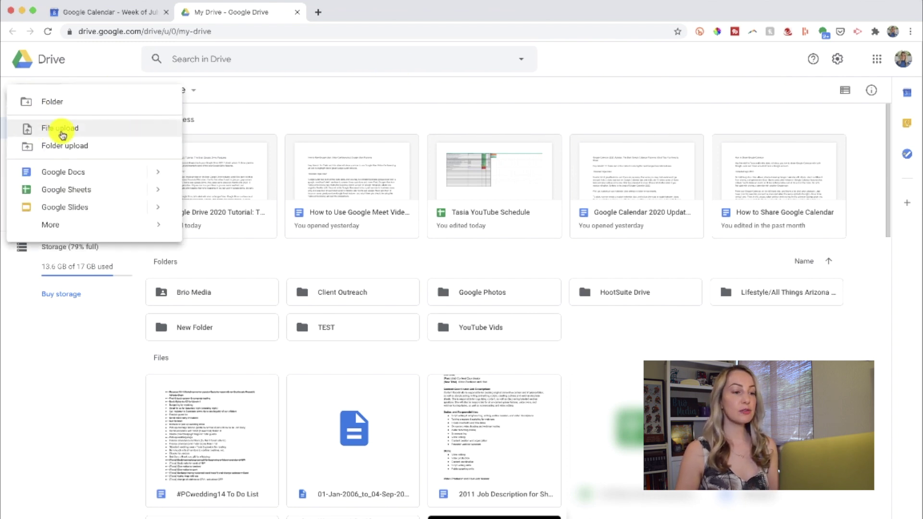
click(96, 128)
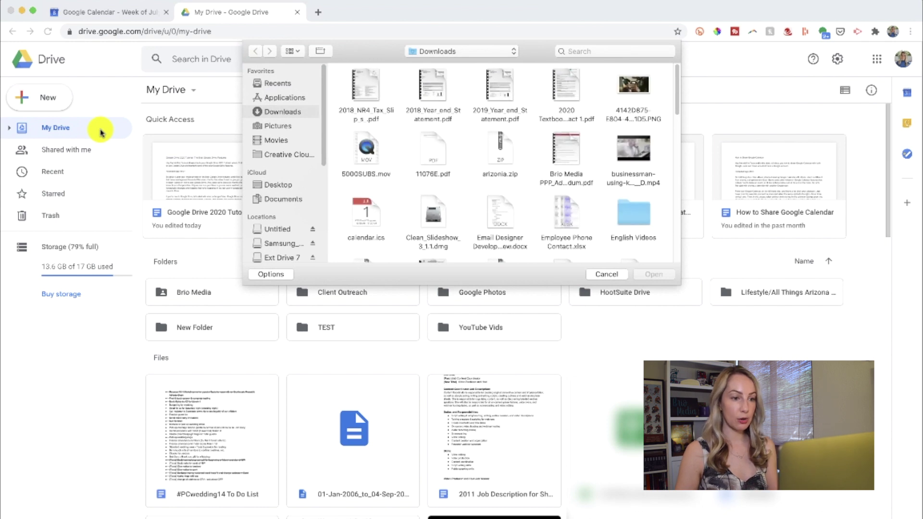
click(403, 81)
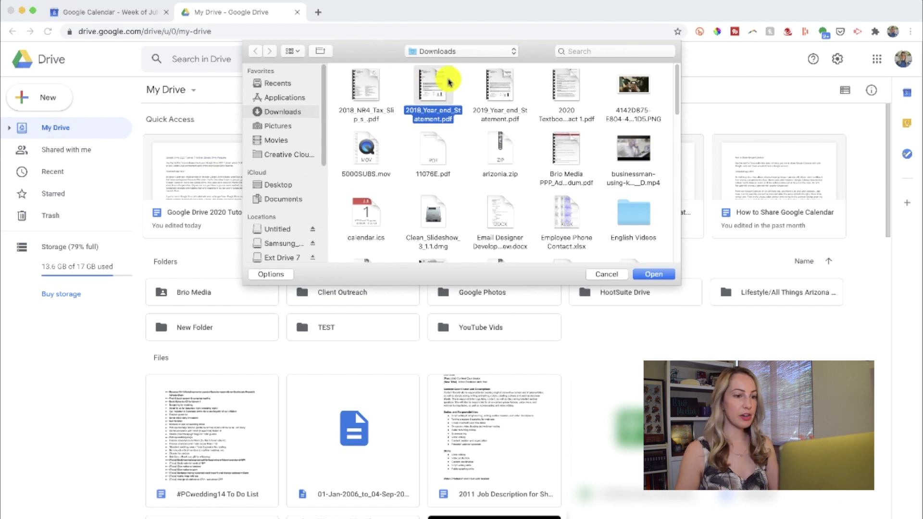
super+click(634, 86)
super+click(372, 146)
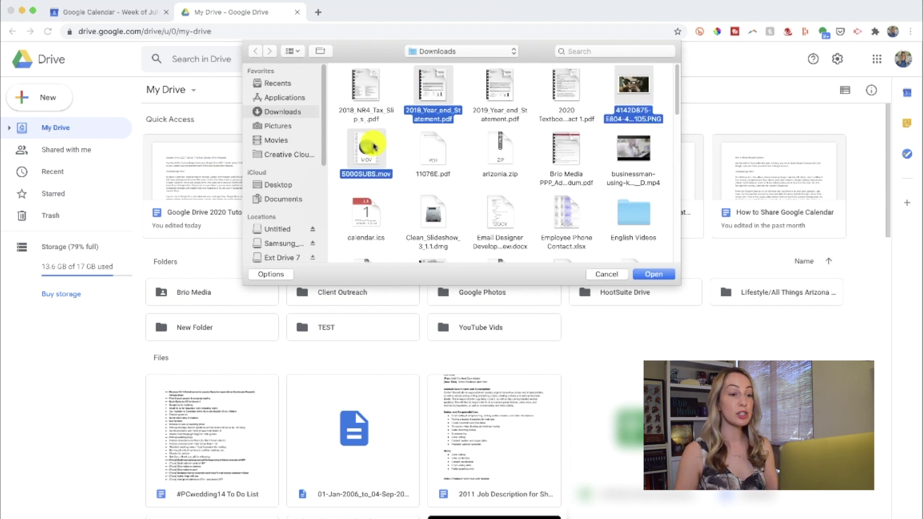
super+click(622, 147)
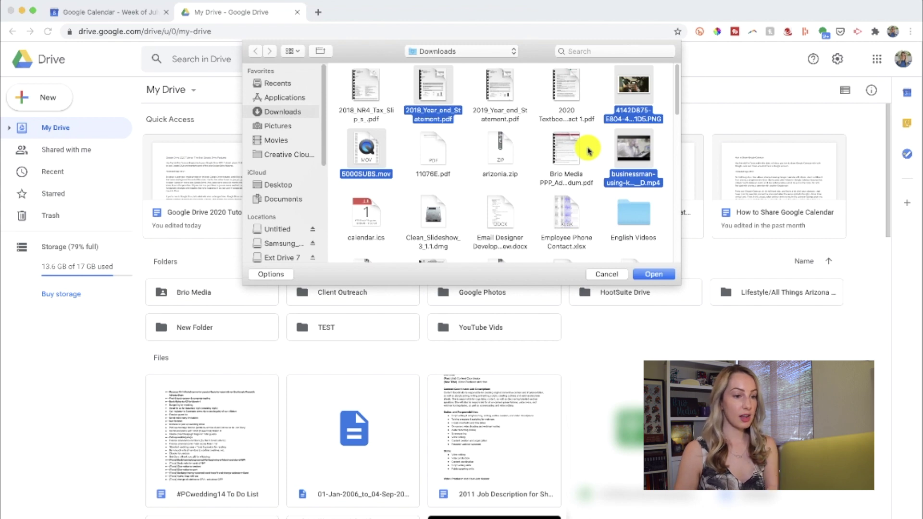
click(655, 274)
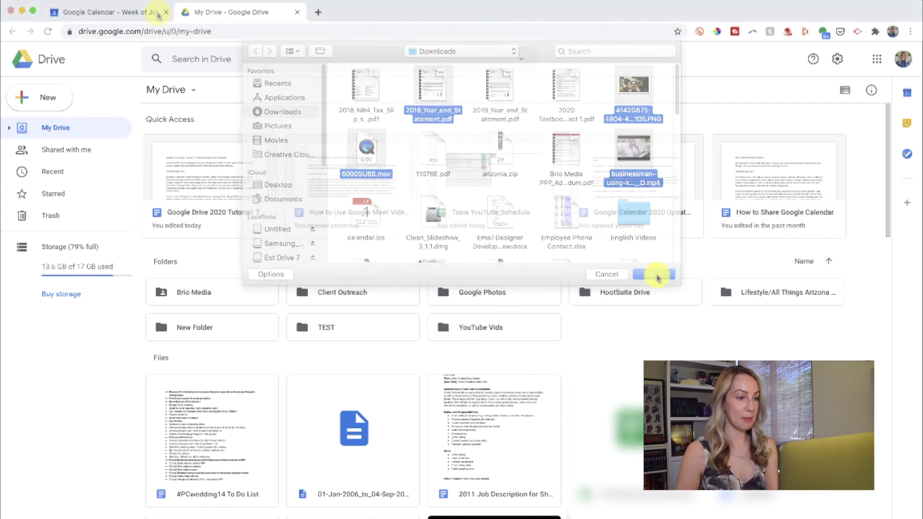
Step: Open the chooser for uploading a whole folder from Downloads
click(35, 87)
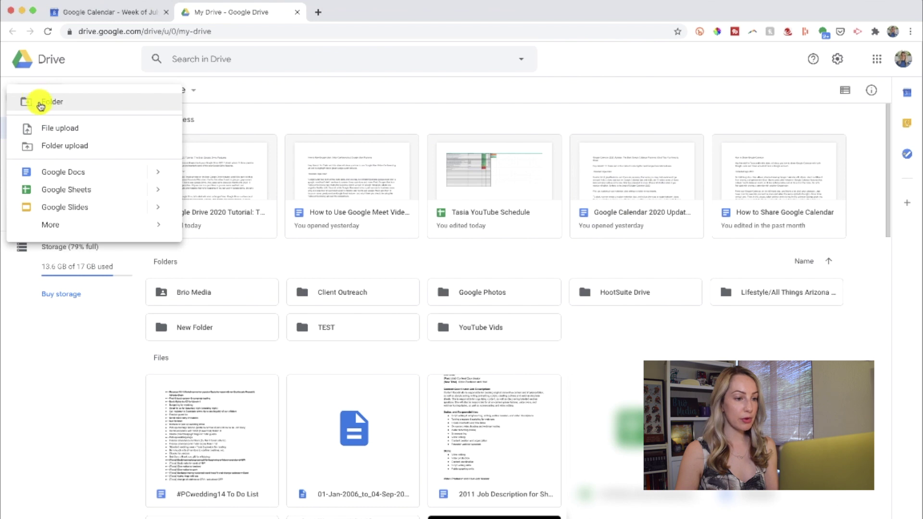
click(58, 147)
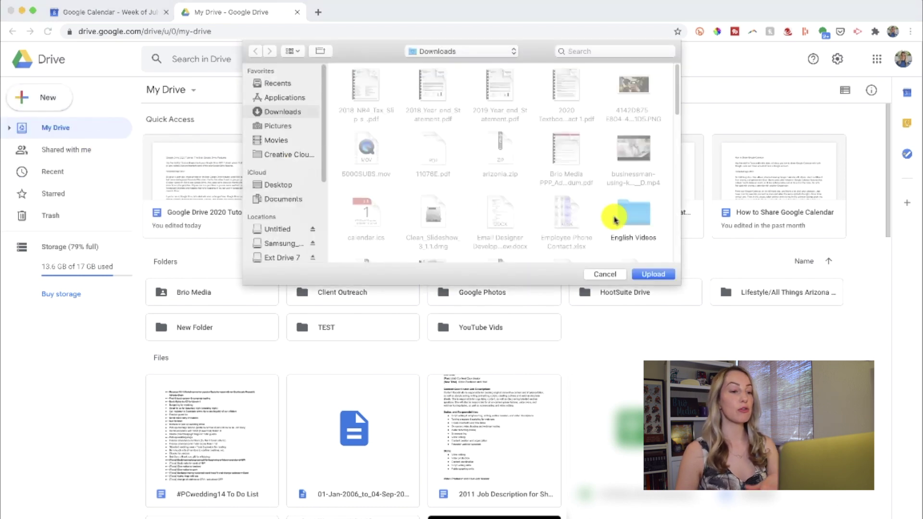
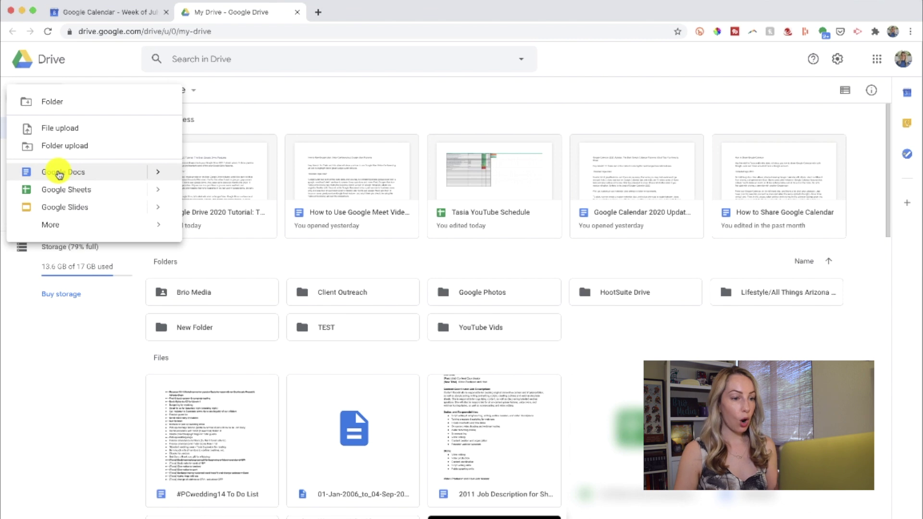
Step: Create a new Google Docs document from the Lesson plan template by Reading Rainbow
mouse_move(158, 173)
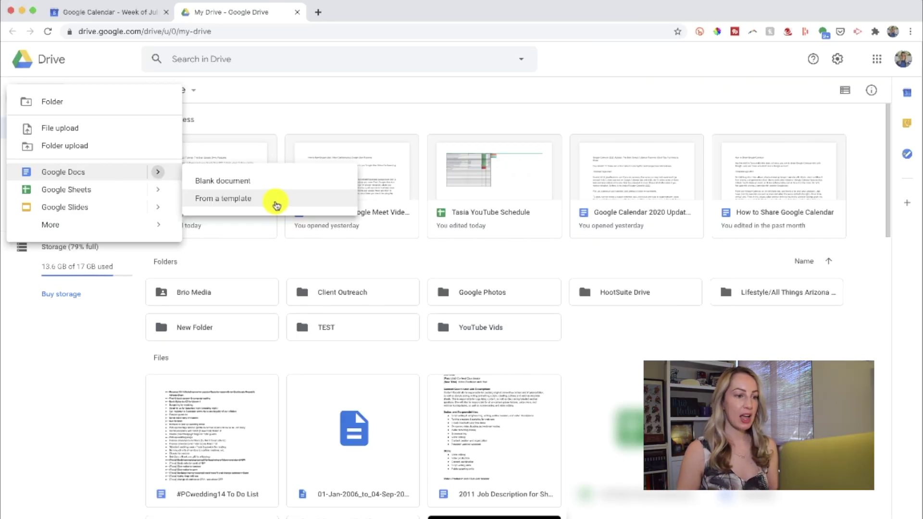
click(276, 205)
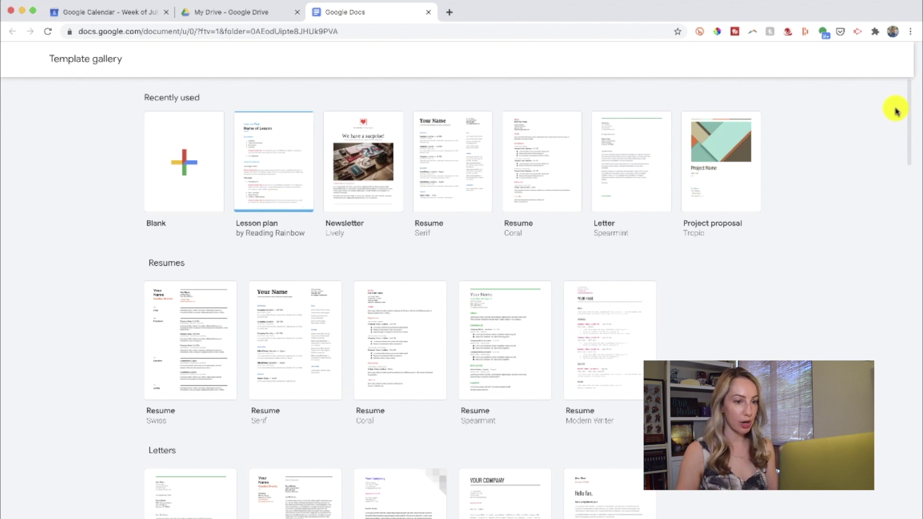
drag(906, 91, 919, 483)
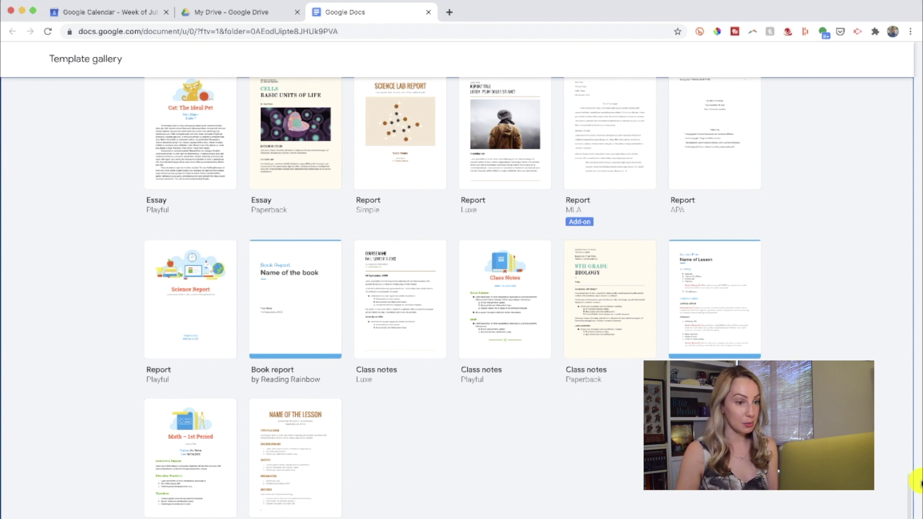
click(726, 325)
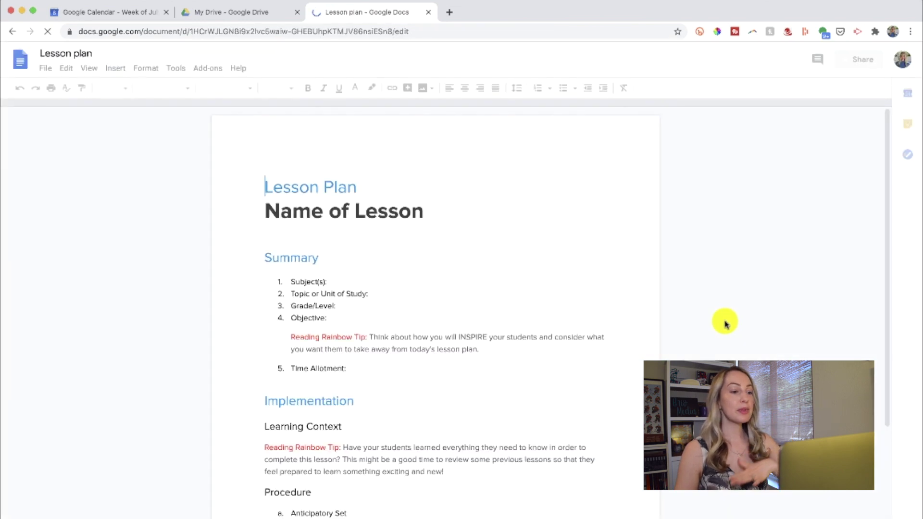
Step: Rename the document as "Lesson plan TEST 1" and dismiss the feedback pop-up
click(91, 53)
text(TEST 1)
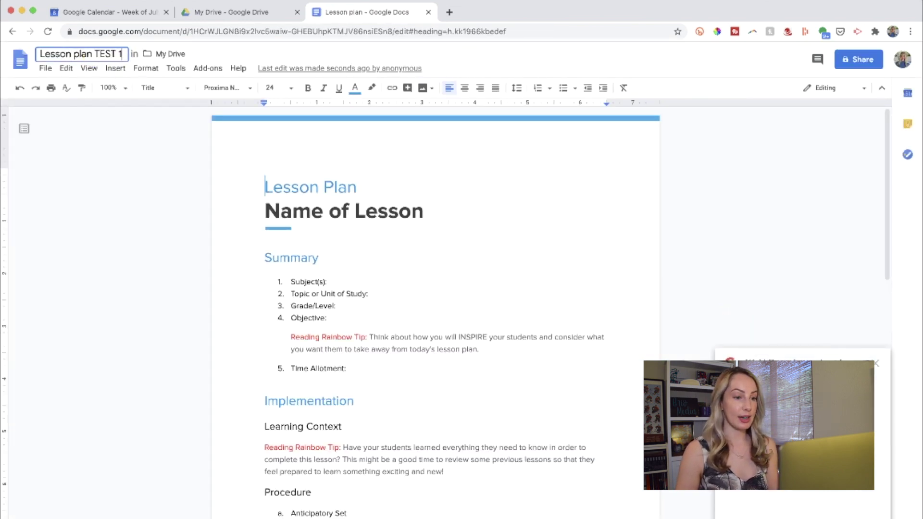
click(875, 362)
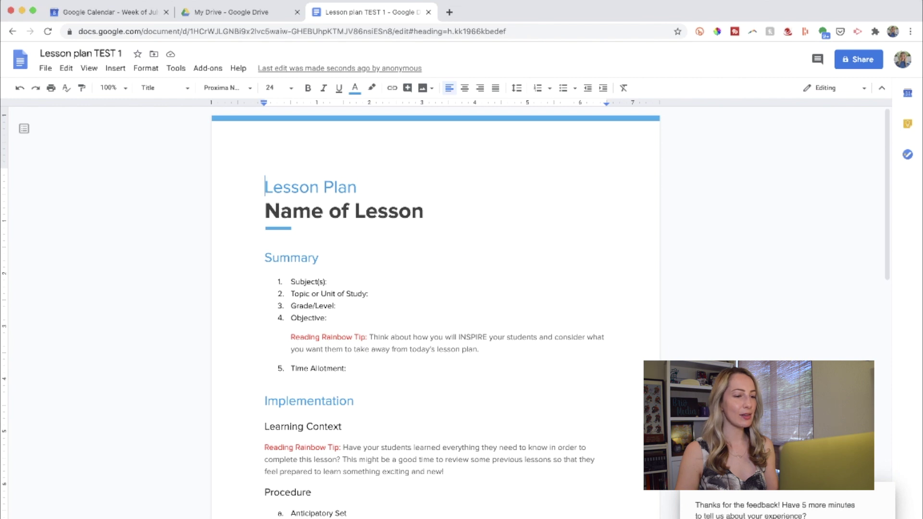
Step: Change the text colour of the "Lesson Plan" heading to black
drag(366, 187, 269, 181)
click(355, 88)
click(358, 107)
click(418, 180)
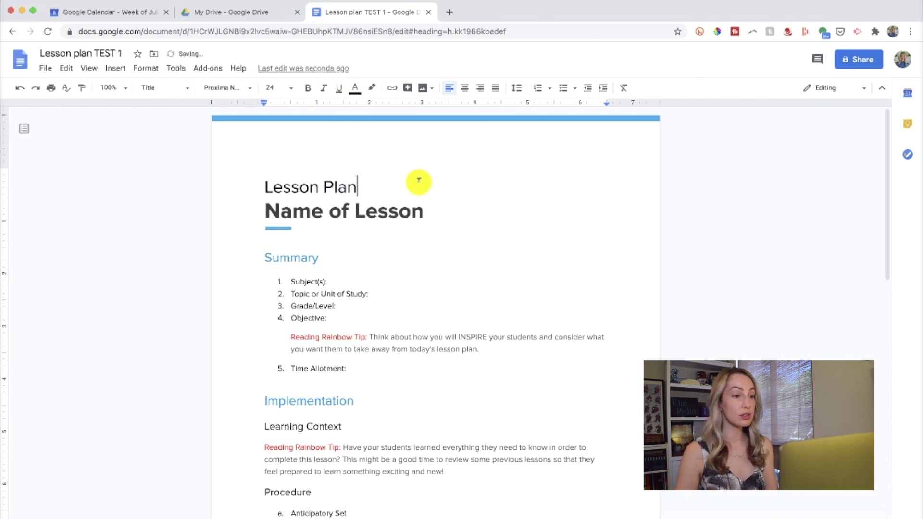
Step: Replace the "Name of Lesson" heading with "Google Drive Lesson" and return to My Drive
drag(423, 213, 266, 204)
text(Google Drive Lesson)
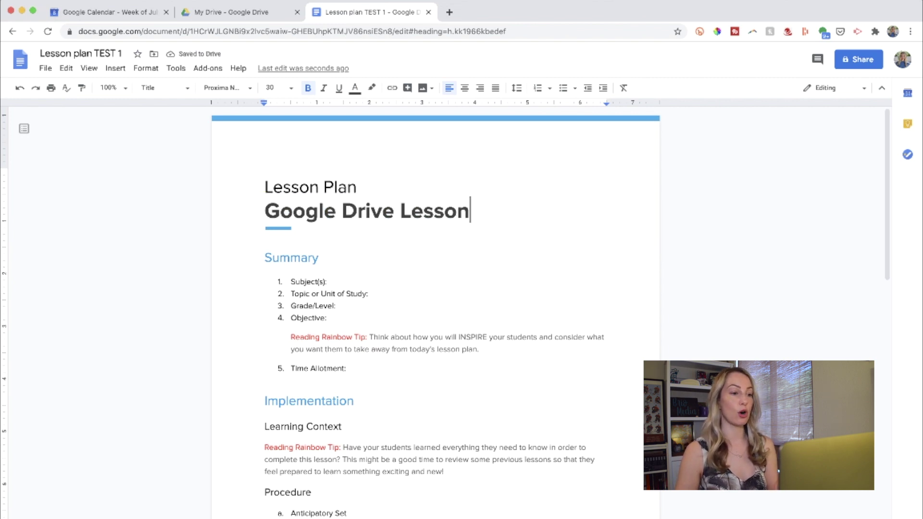
click(205, 14)
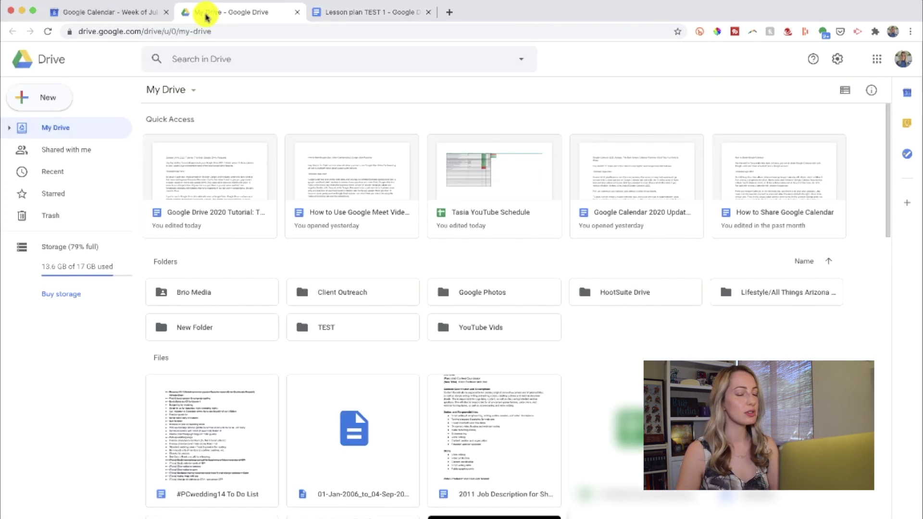
Step: Create a blank Google Docs document from My Drive
click(41, 88)
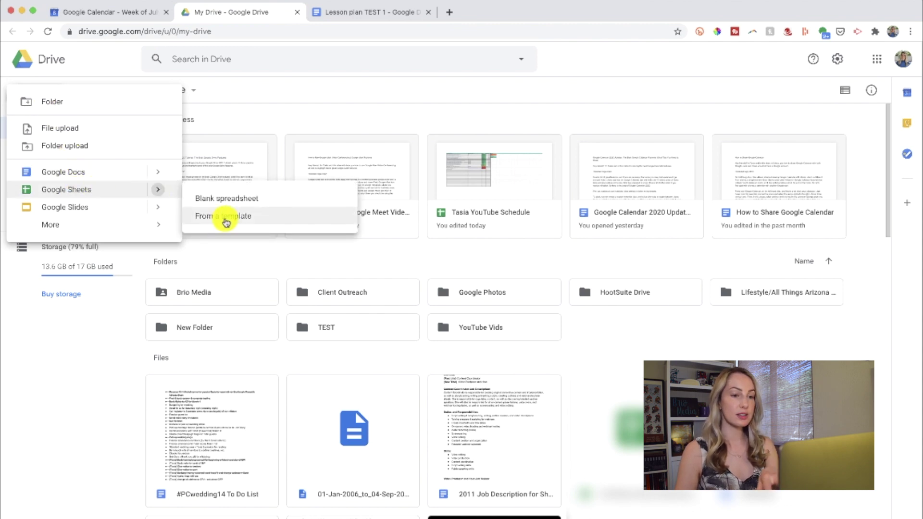
mouse_move(161, 208)
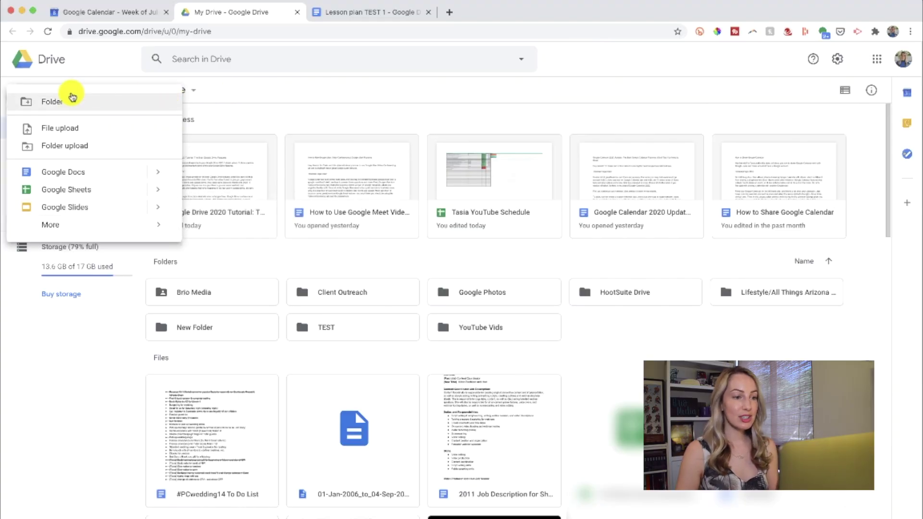
click(115, 176)
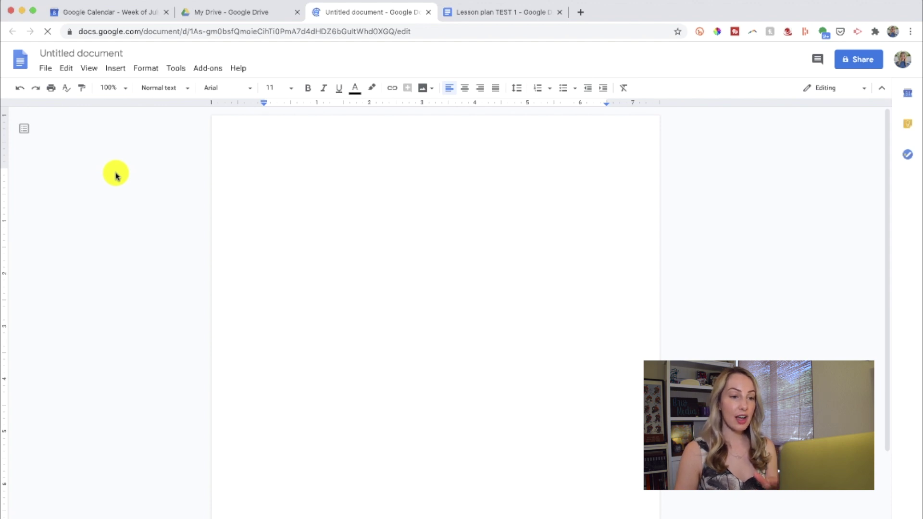
Step: Title the document "This is a new document" and enter the body text "Here is our created doc. Voila! So easy!"
click(67, 54)
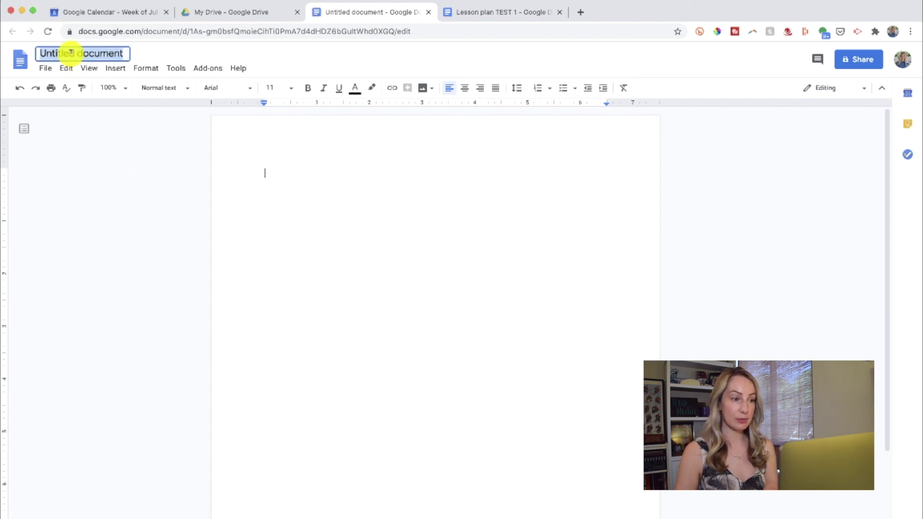
text(This is a new document)
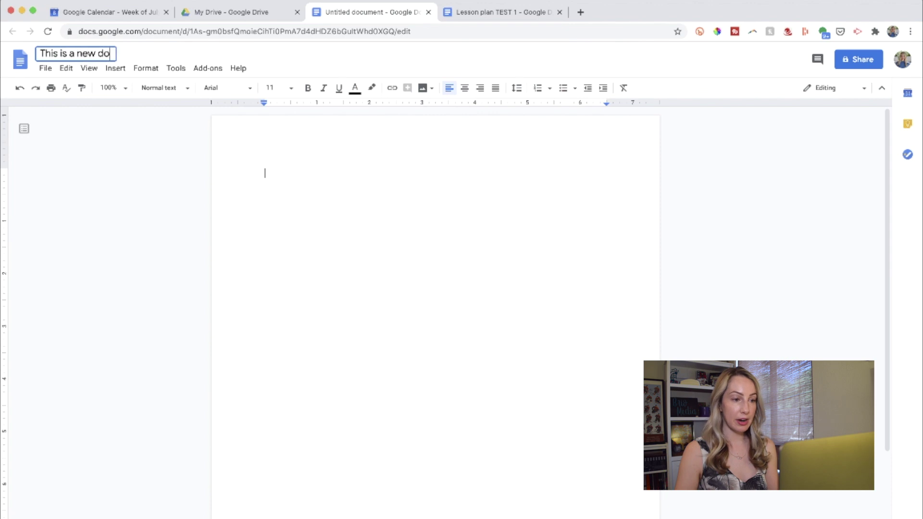
click(288, 181)
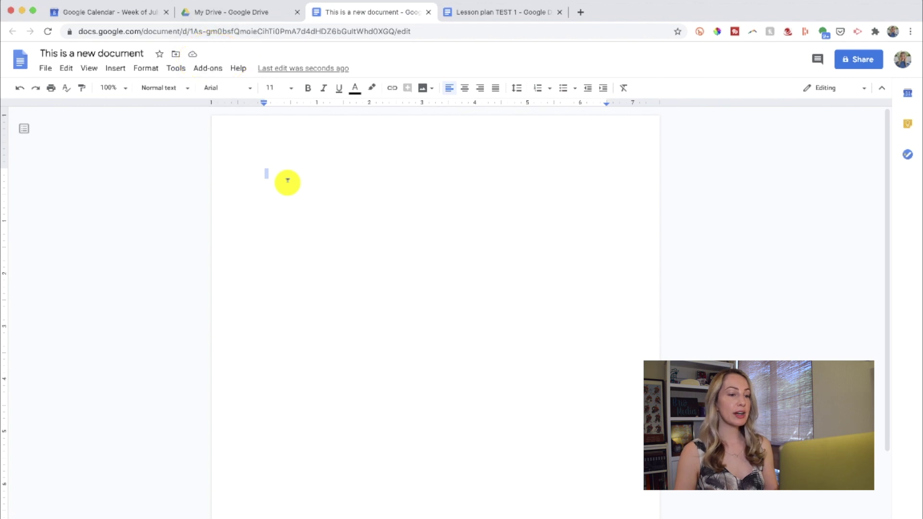
text(Here is our created doc. Voila! So easy!)
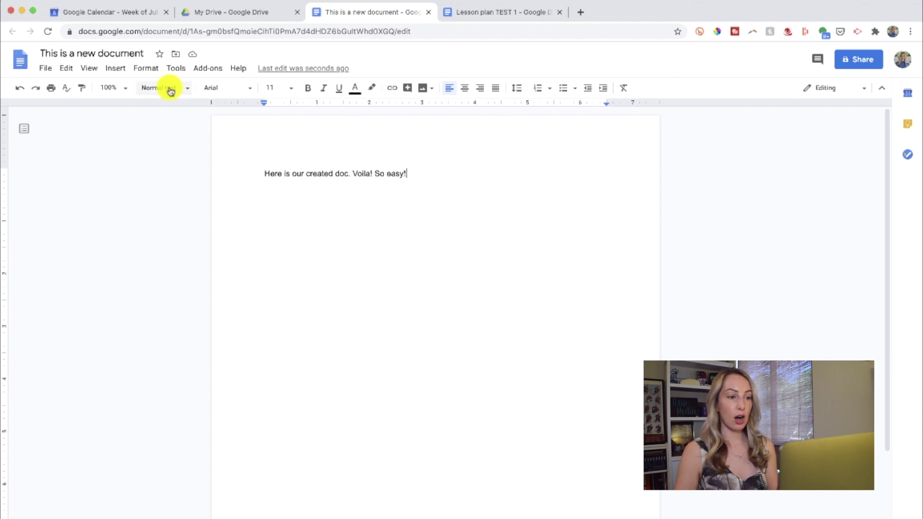
Step: Move the document from My Drive into the Client Outreach folder
click(173, 58)
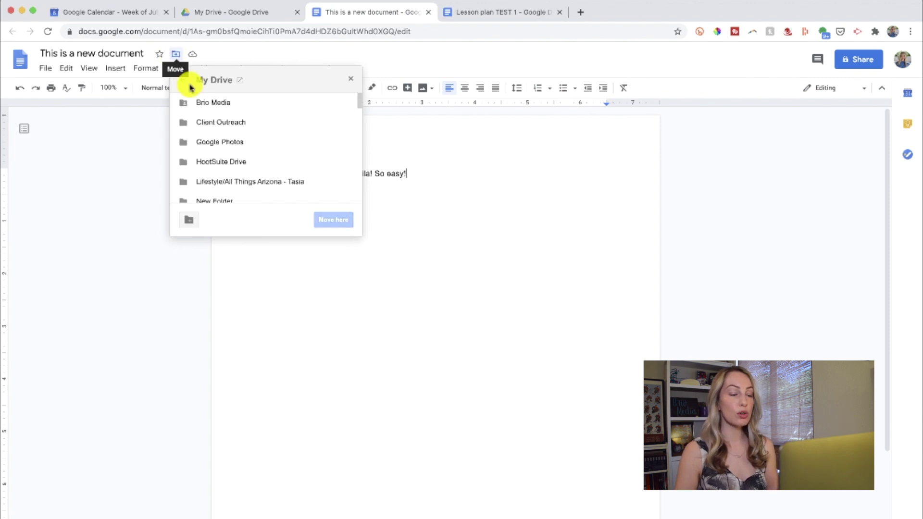
click(286, 124)
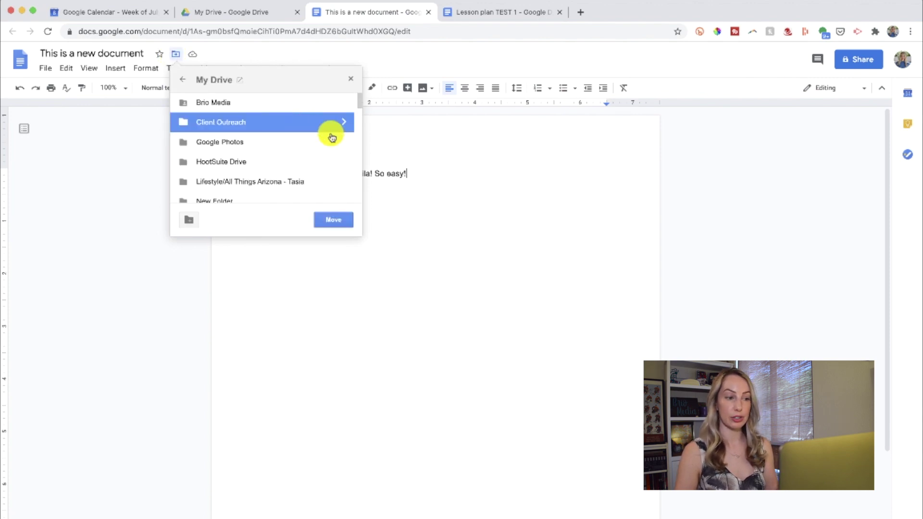
click(335, 221)
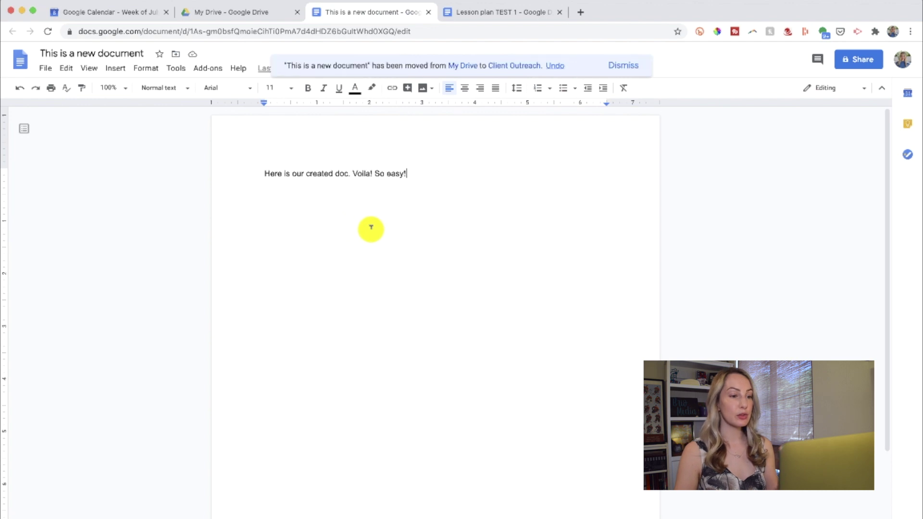
Step: Go back to Drive and open the Client Outreach folder to check for the moved document
click(228, 13)
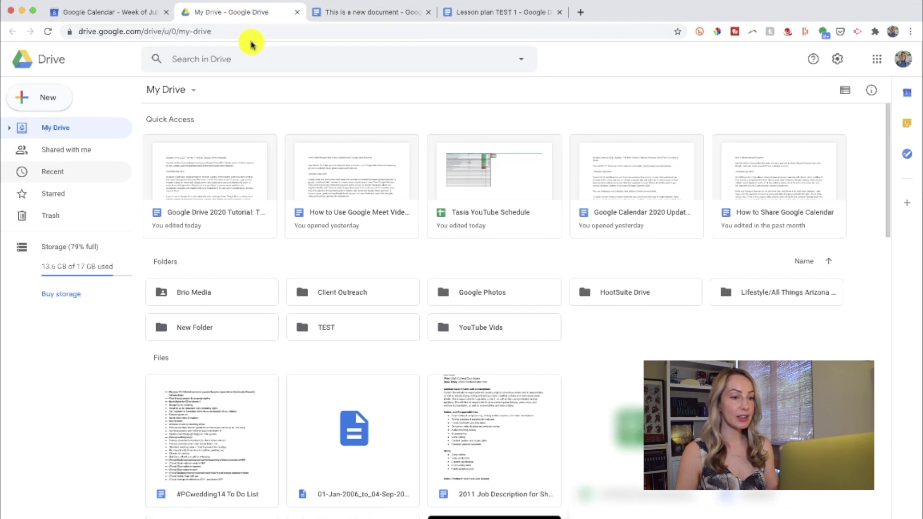
click(395, 288)
double_click(395, 288)
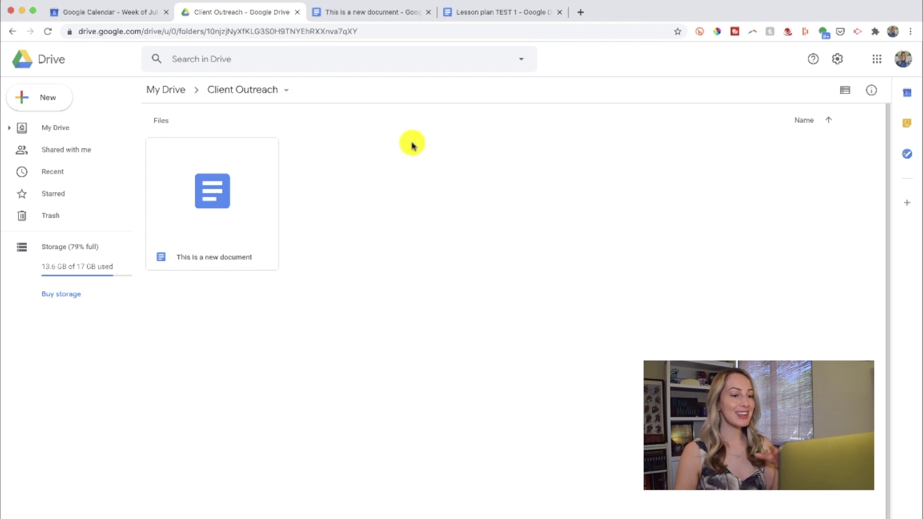
Step: Star "This is a new document" and view the Starred files in Drive
click(365, 19)
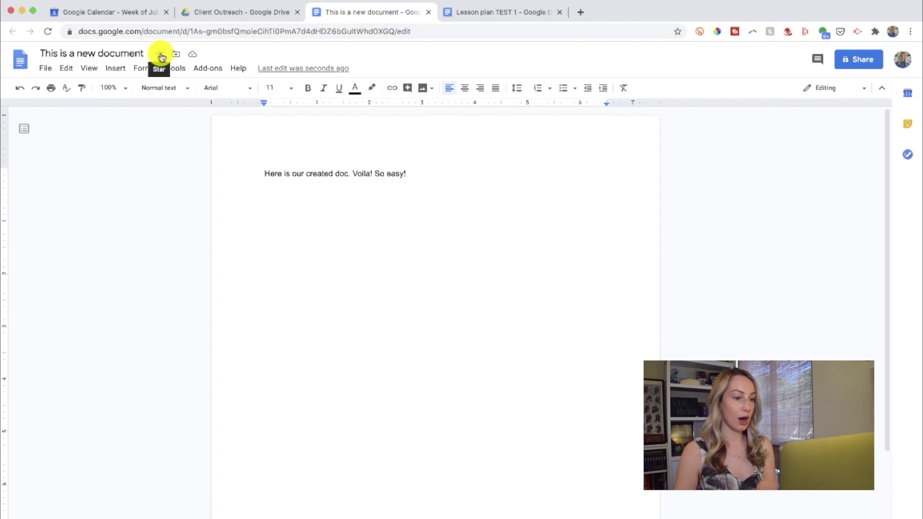
click(213, 16)
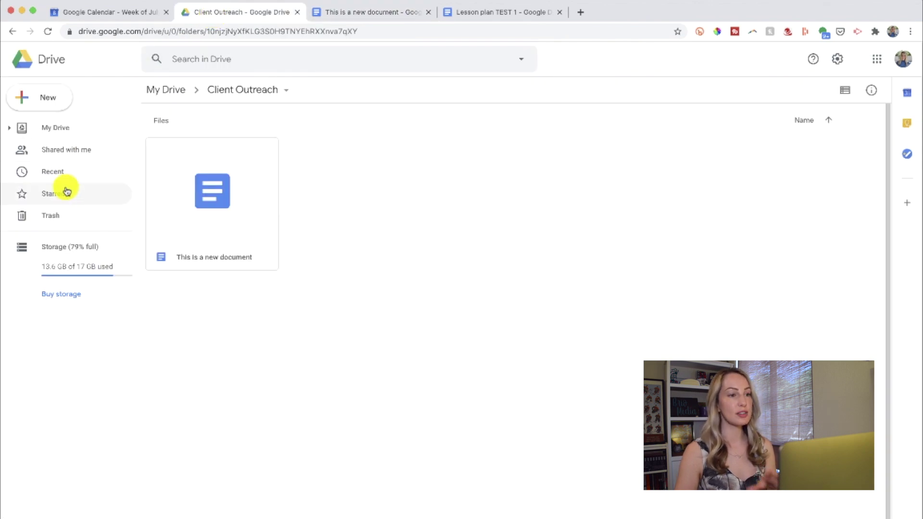
click(80, 197)
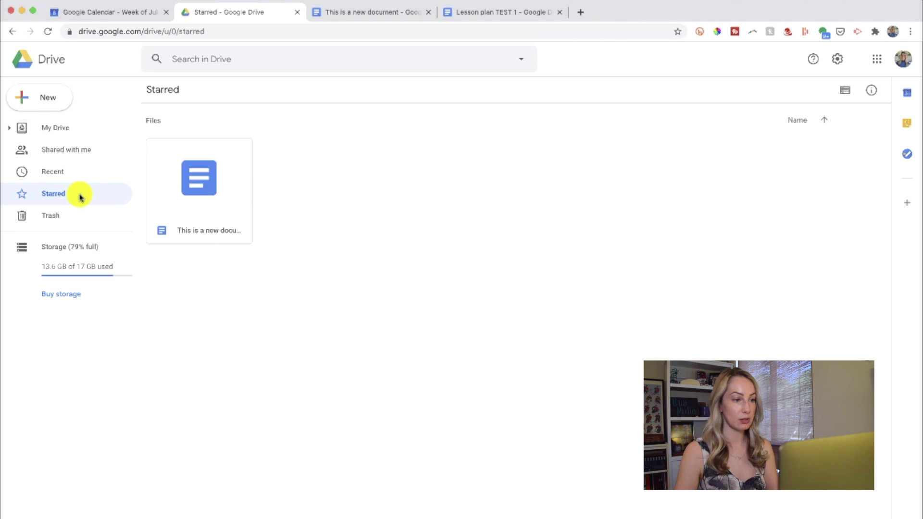
Step: Return to My Drive and review the file actions available for "This is a new document"
click(57, 60)
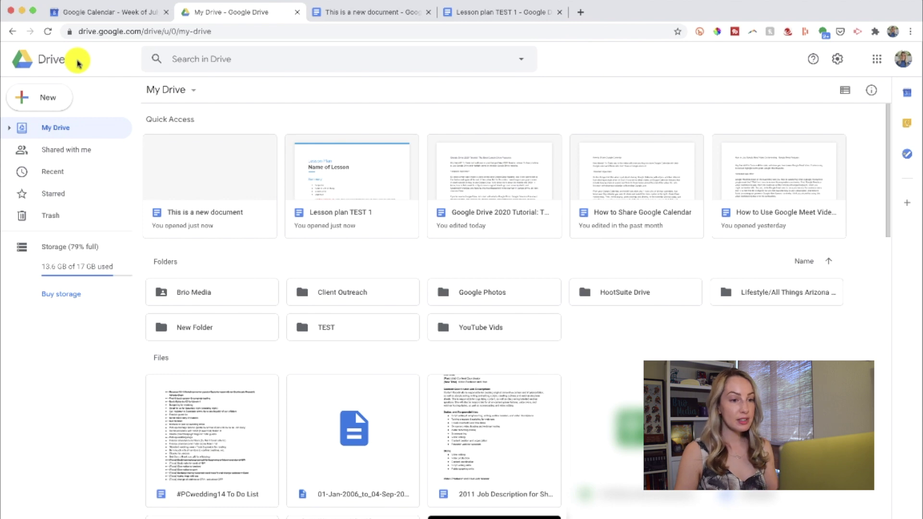
click(235, 167)
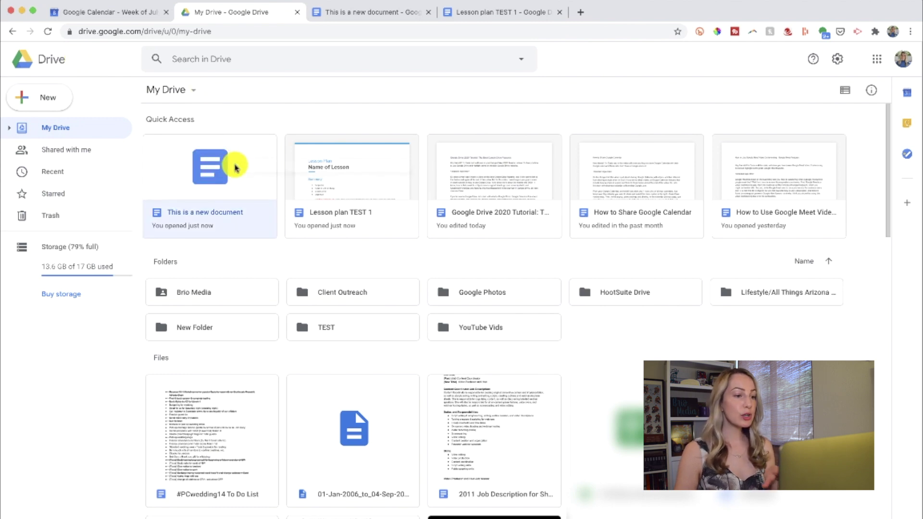
right_click(235, 165)
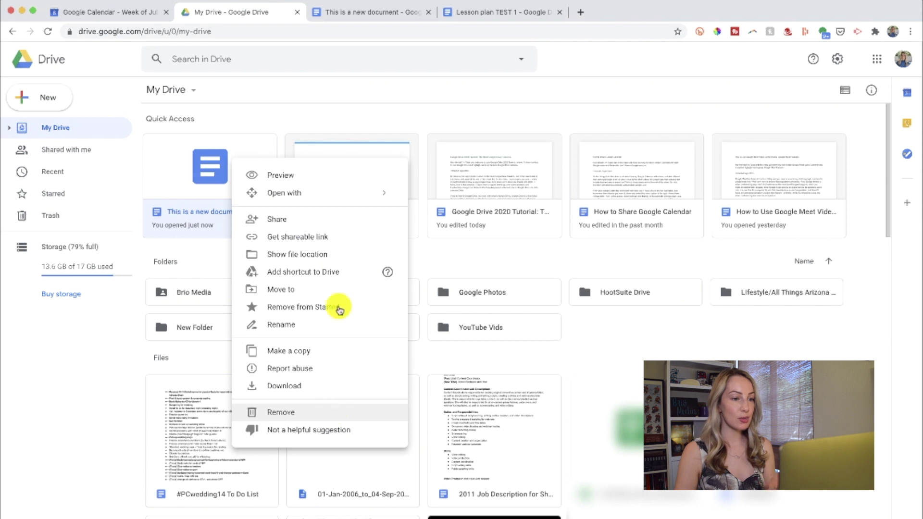
click(288, 119)
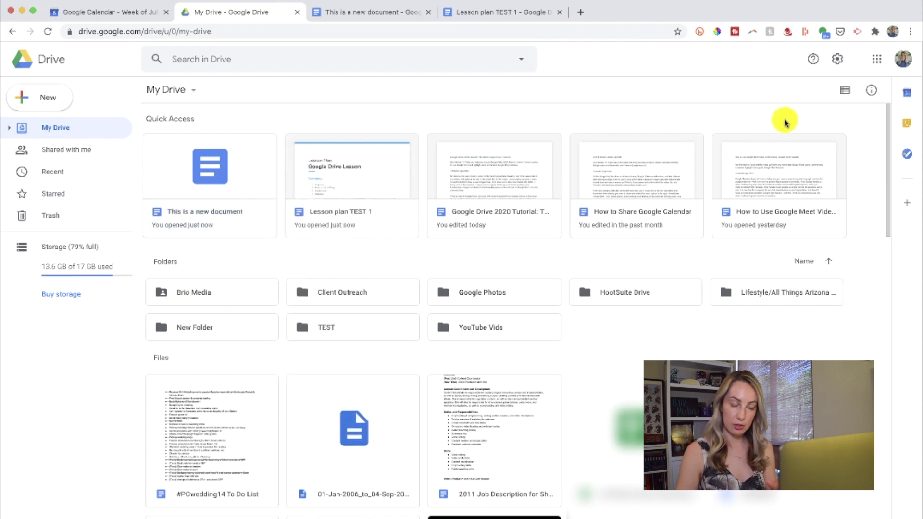
click(845, 91)
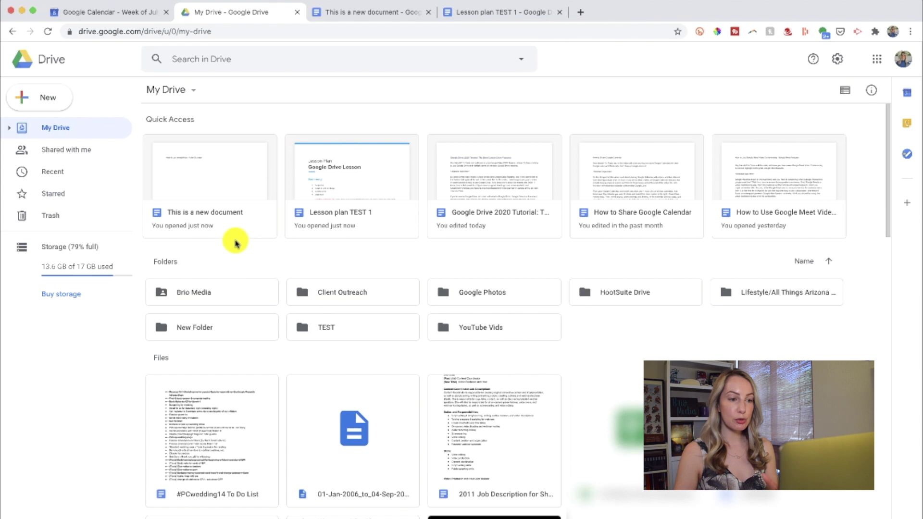
right_click(233, 178)
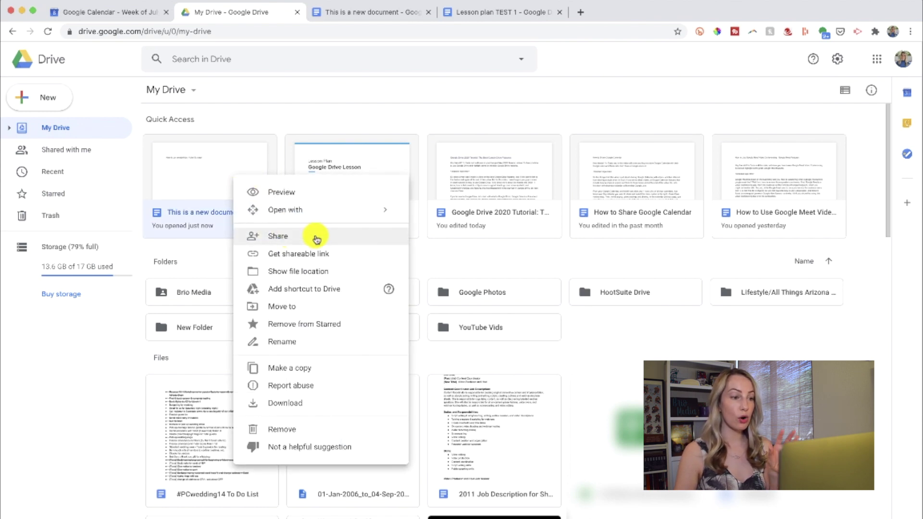
click(249, 117)
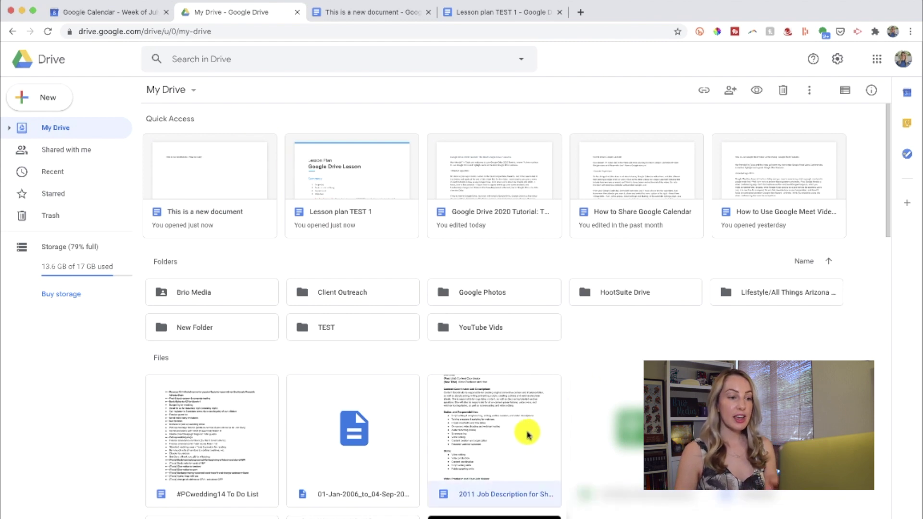
Step: Start sharing the 2011 Job Description document by adding a contact as a recipient with Editor access
click(729, 91)
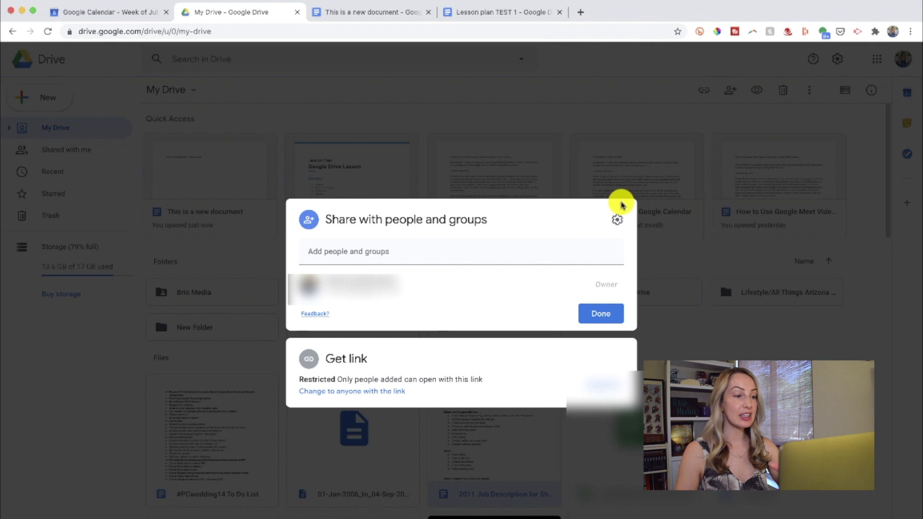
click(360, 249)
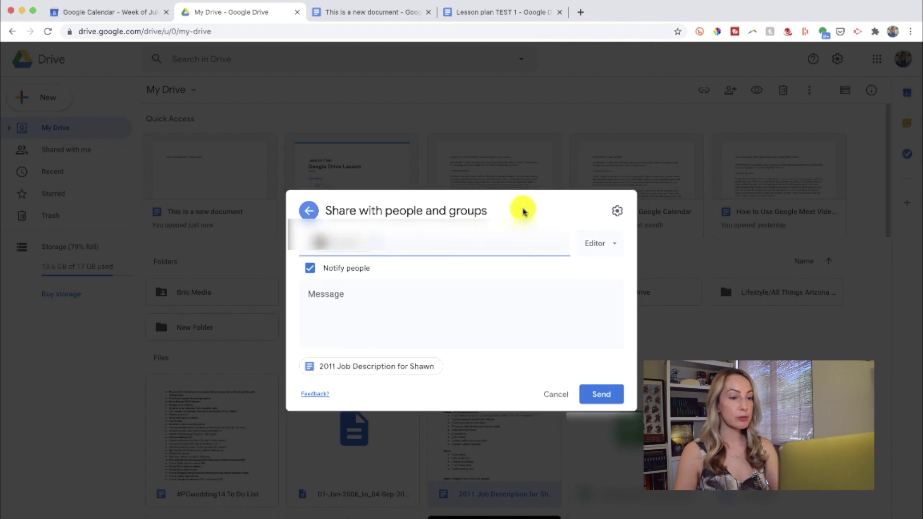
click(616, 244)
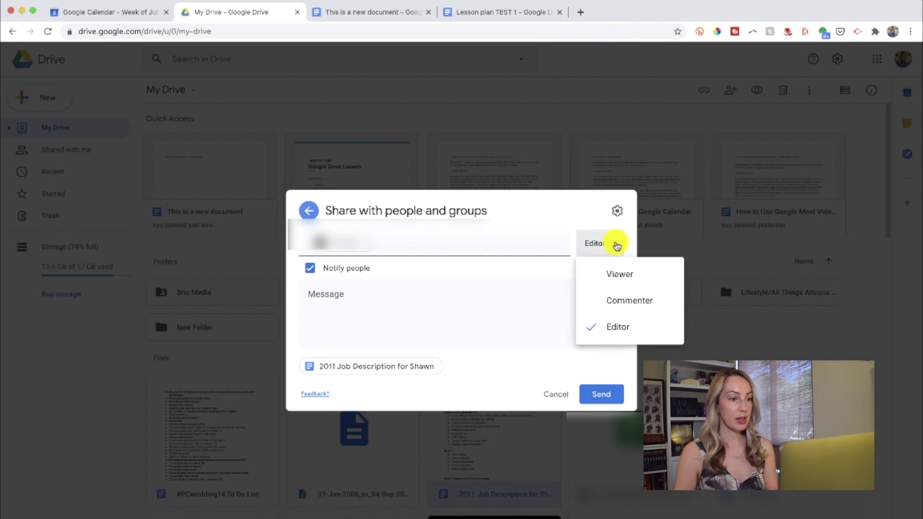
click(648, 331)
Step: Add the message "Feedback needed, thanks." to the share invitation and send it
click(447, 298)
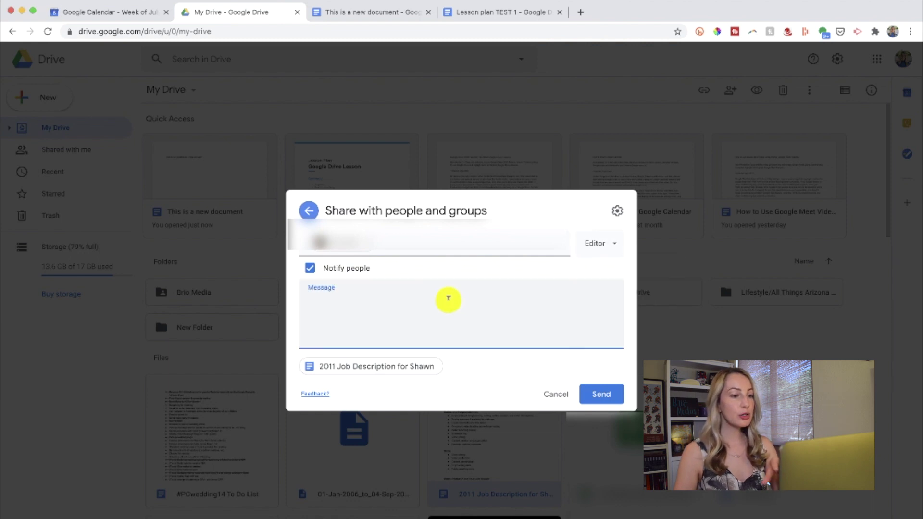
text(Feedbac)
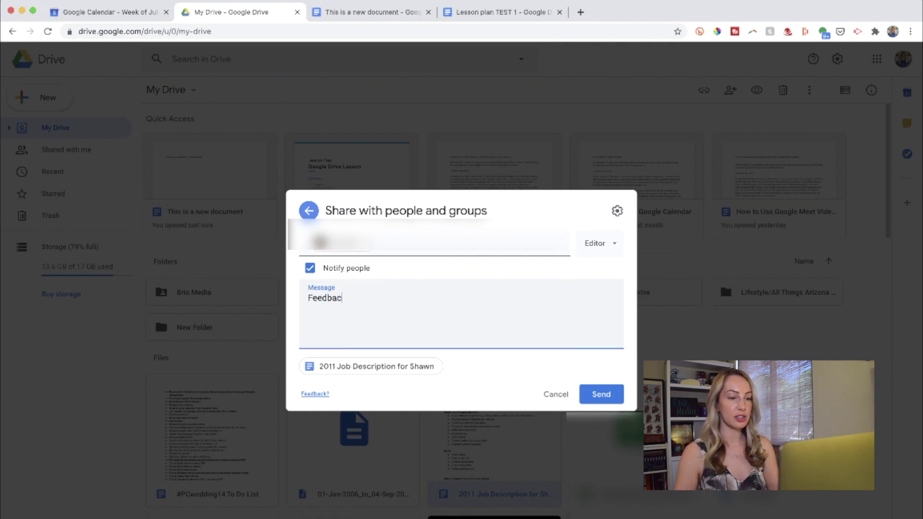
text(k needed, thanks.)
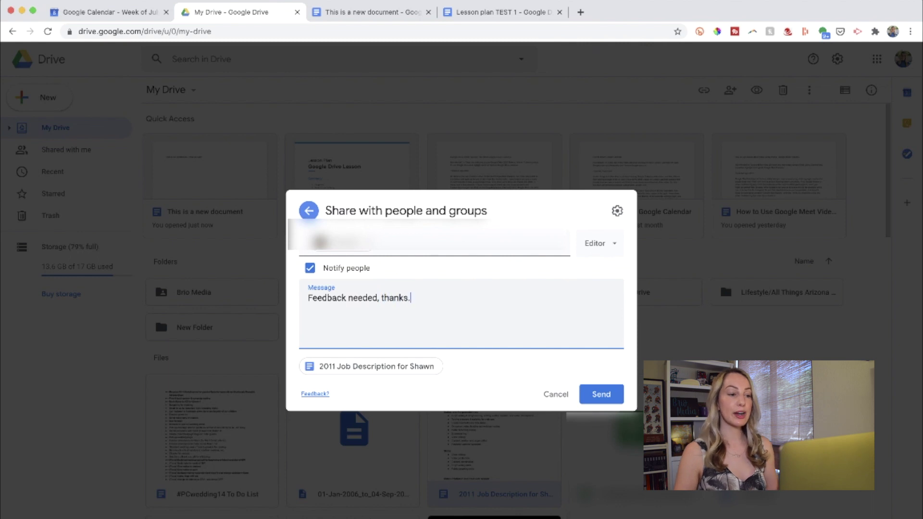
click(609, 399)
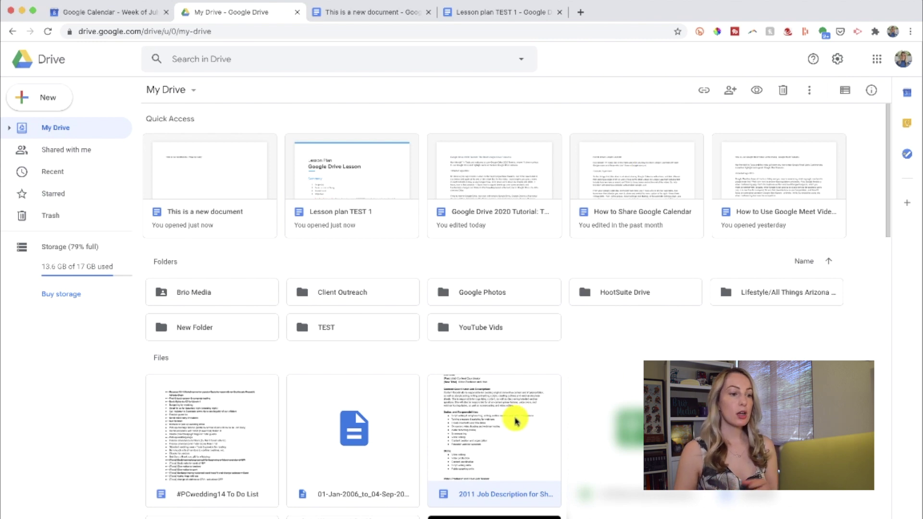
Step: Examine the link-sharing access options for the 2011 Job Description document and close the sharing dialog
click(704, 96)
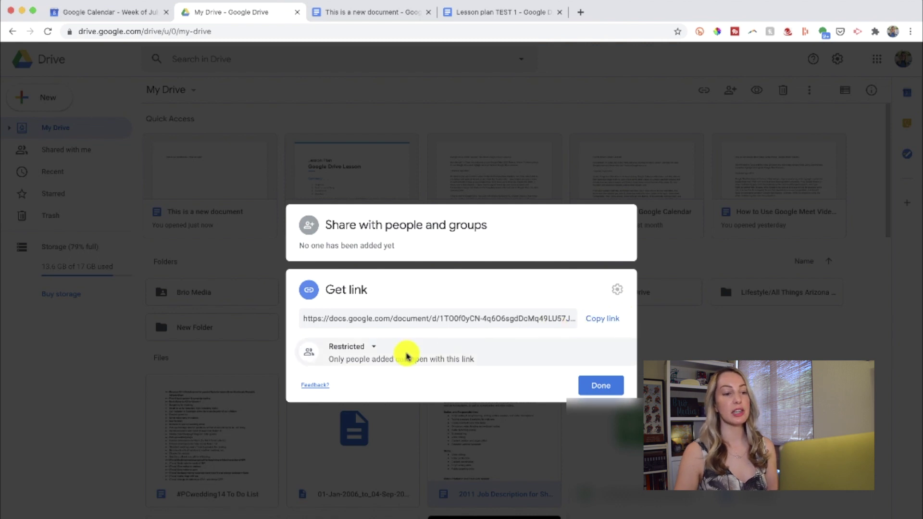
click(375, 347)
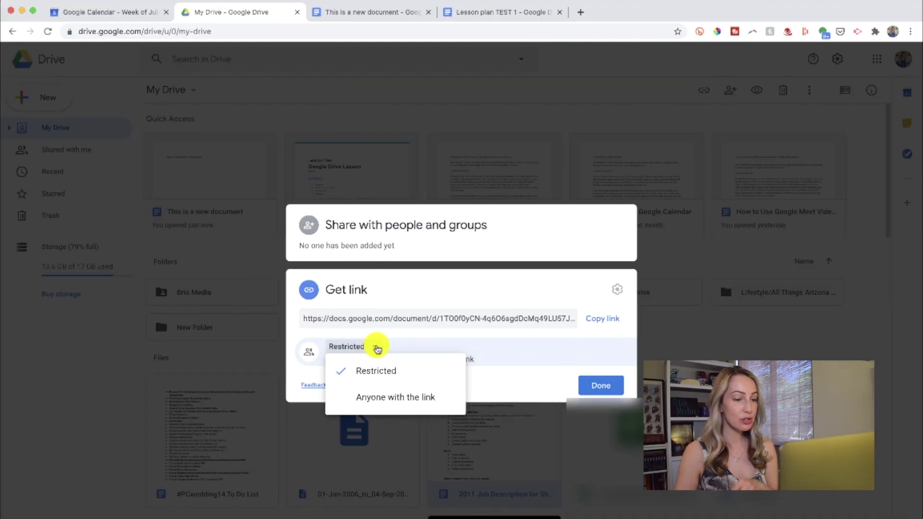
click(534, 110)
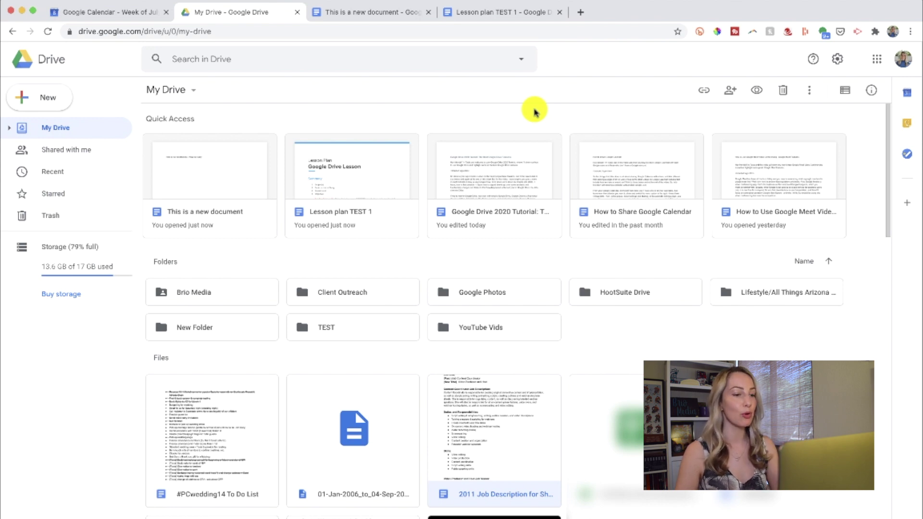
Step: Search Drive for "google drive features"
click(209, 58)
text(google)
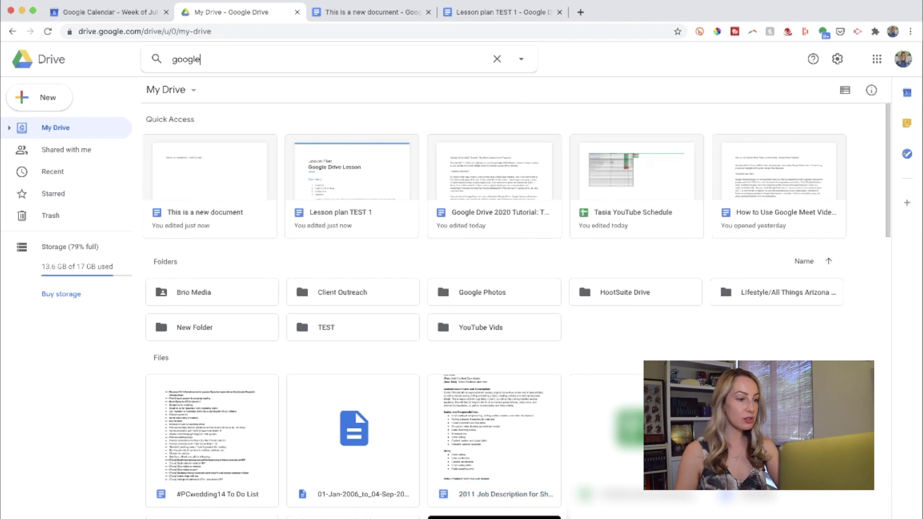
text( drive features)
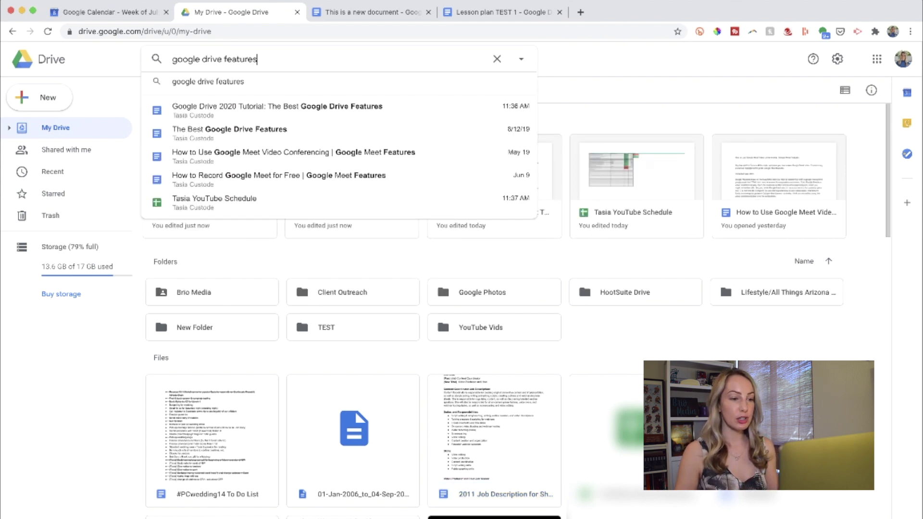
key(Return)
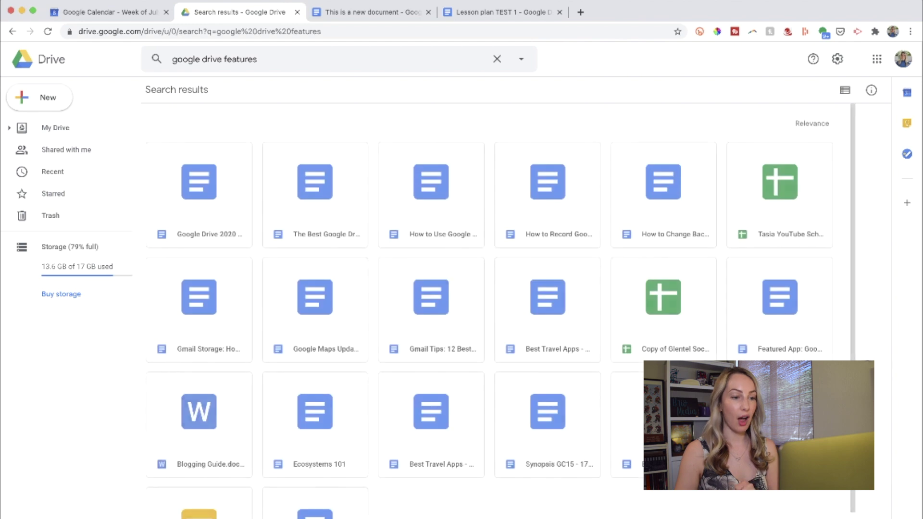